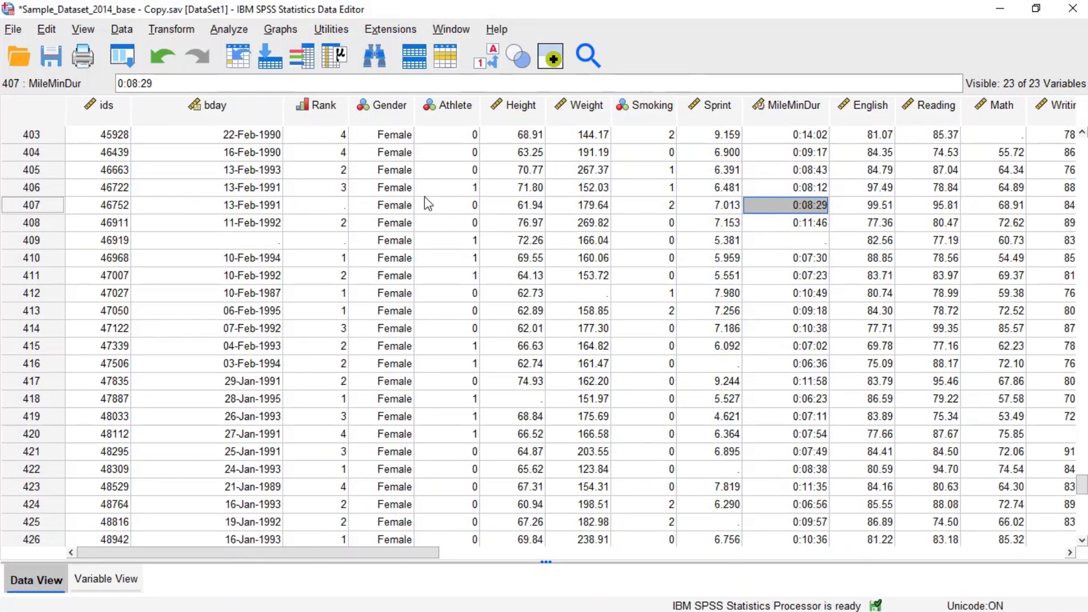
- In the Split File dialog, try each radio option and settle on 'Organize output by groups'
left_click(122, 29)
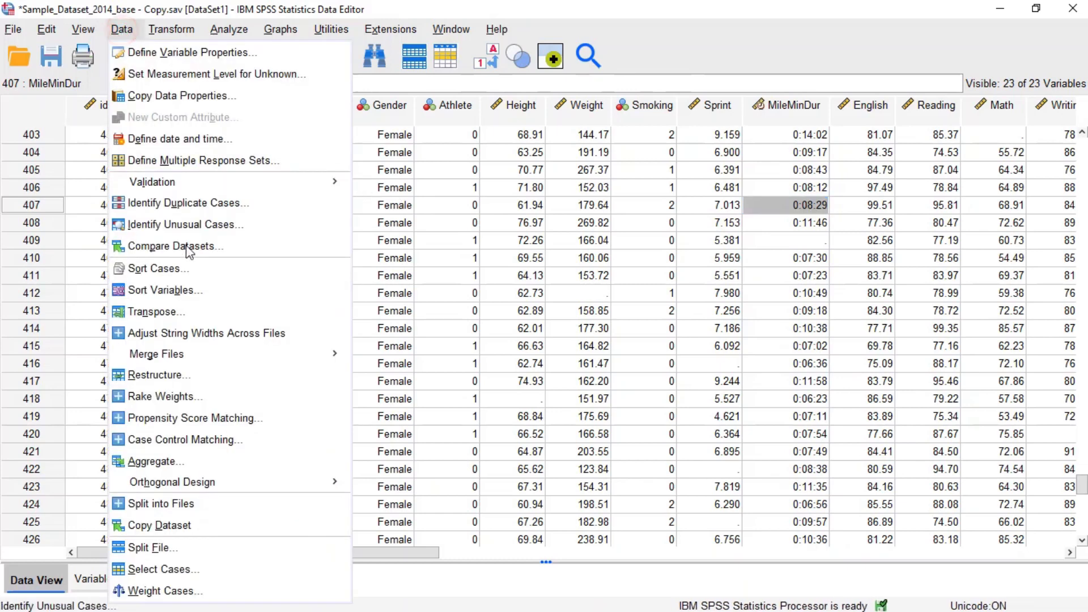
left_click(171, 545)
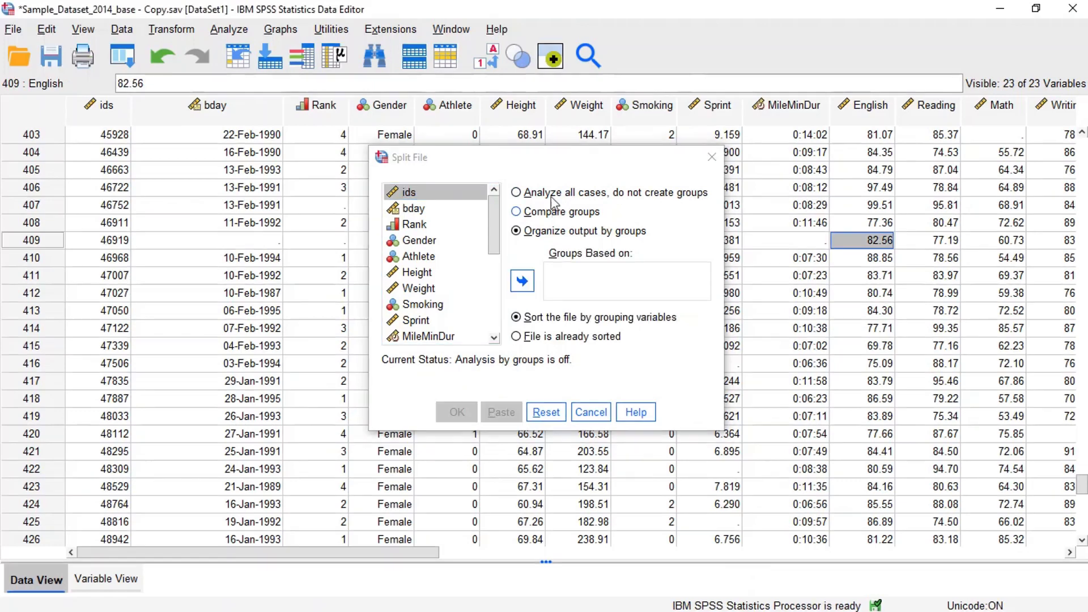
left_click(553, 193)
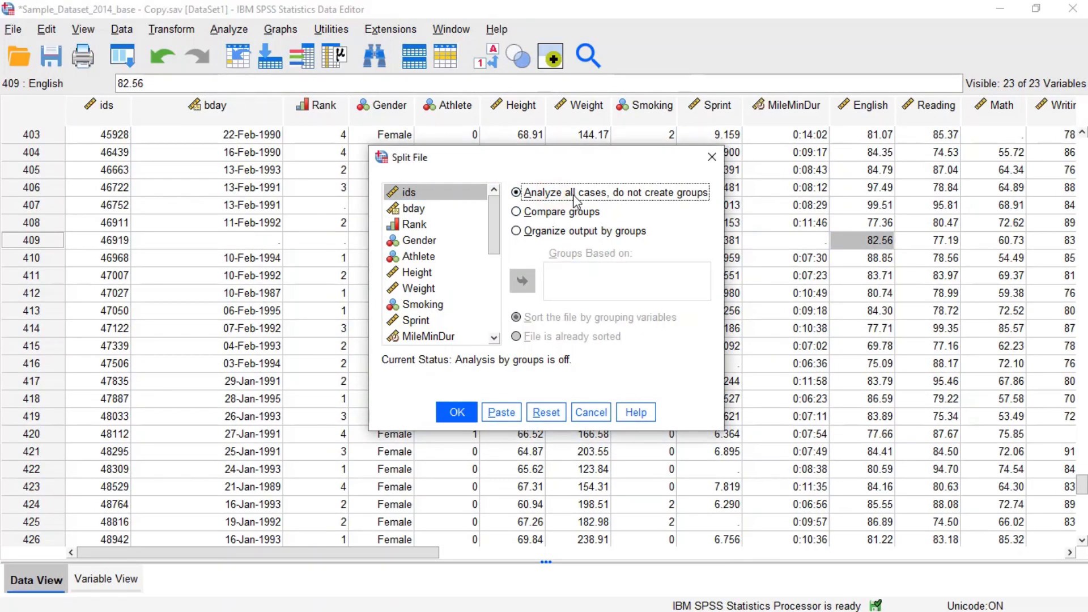
left_click(527, 214)
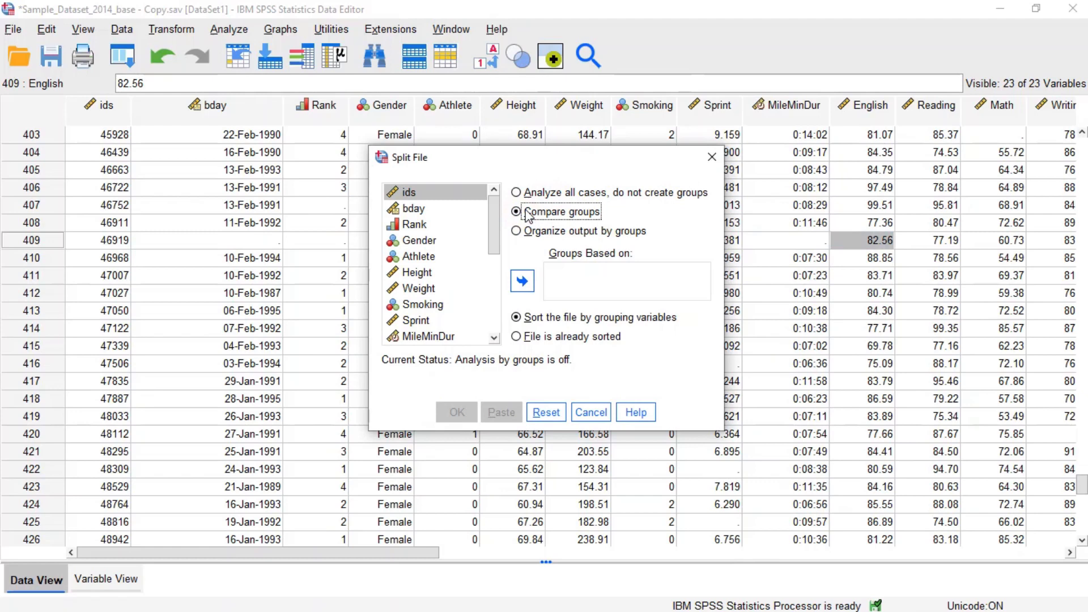
left_click(531, 232)
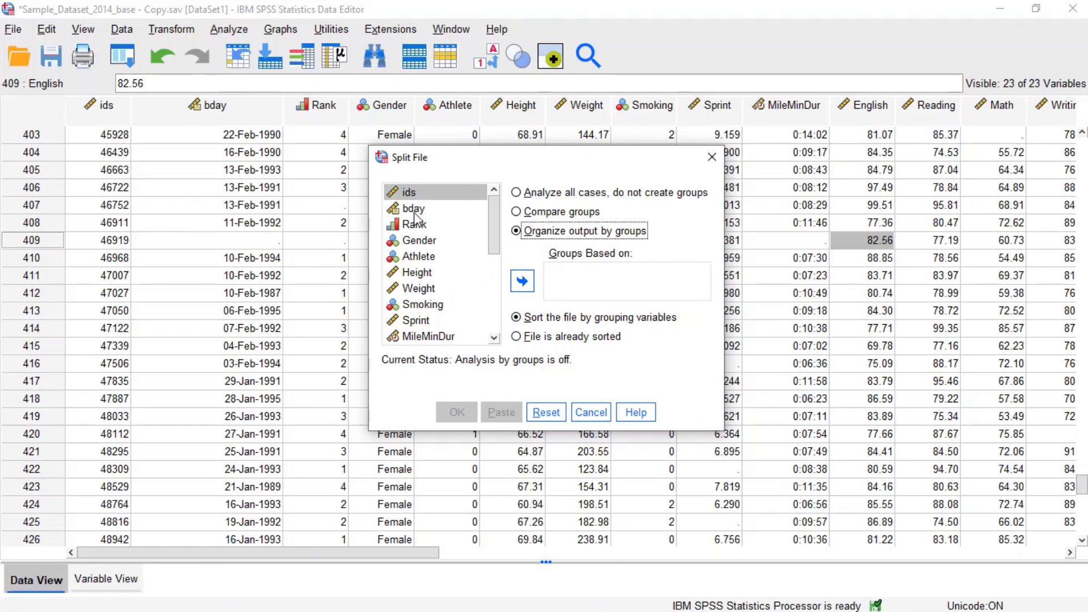
- Apply a split with Gender in Groups Based on, then reset Split File to 'Analyze all cases'
double_click(420, 240)
left_click(460, 411)
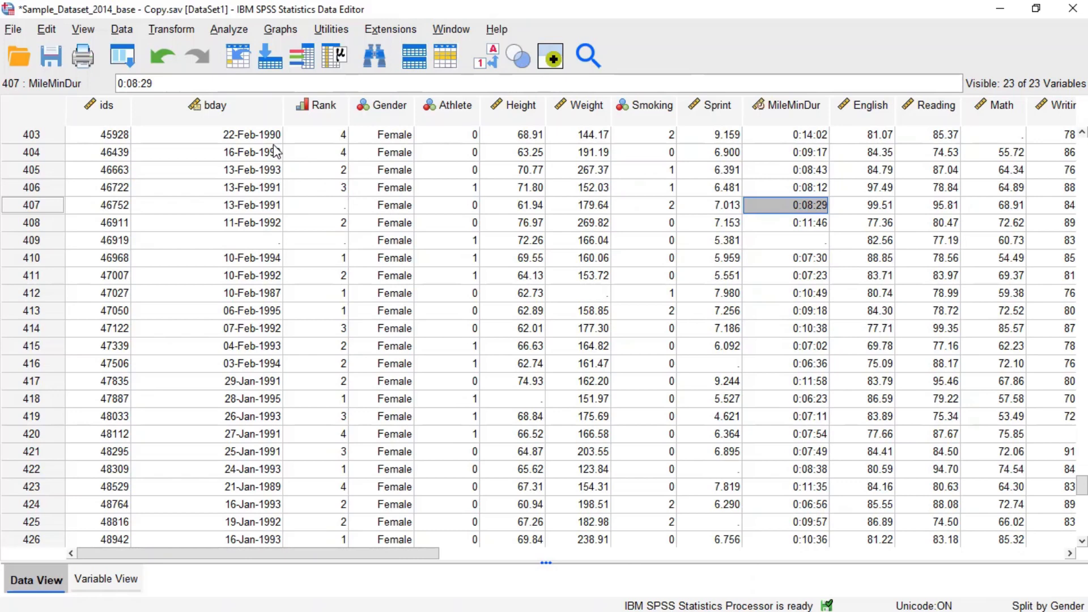
left_click(123, 32)
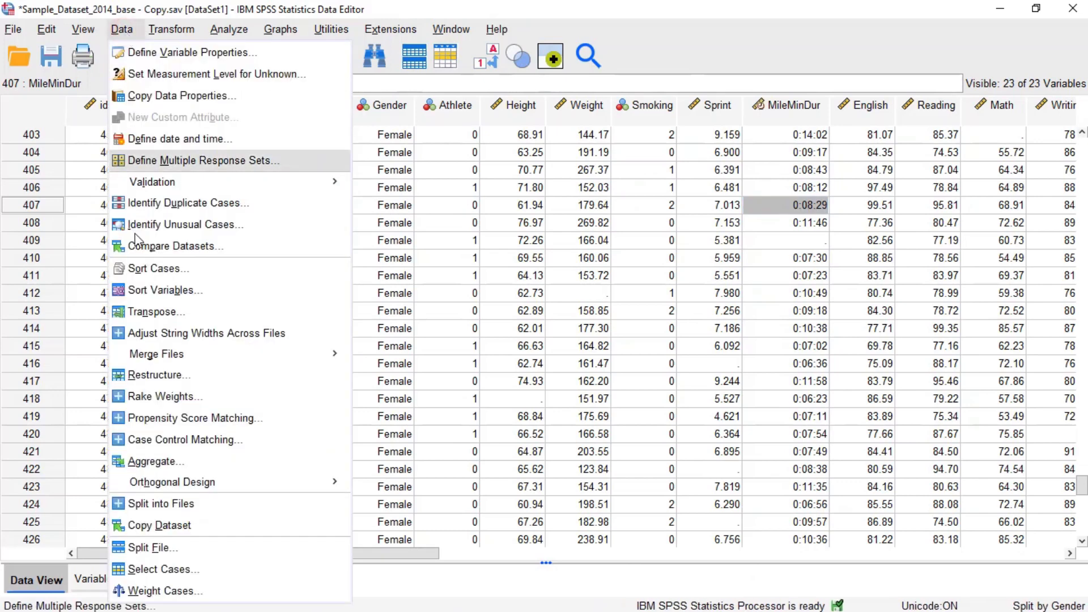
left_click(159, 547)
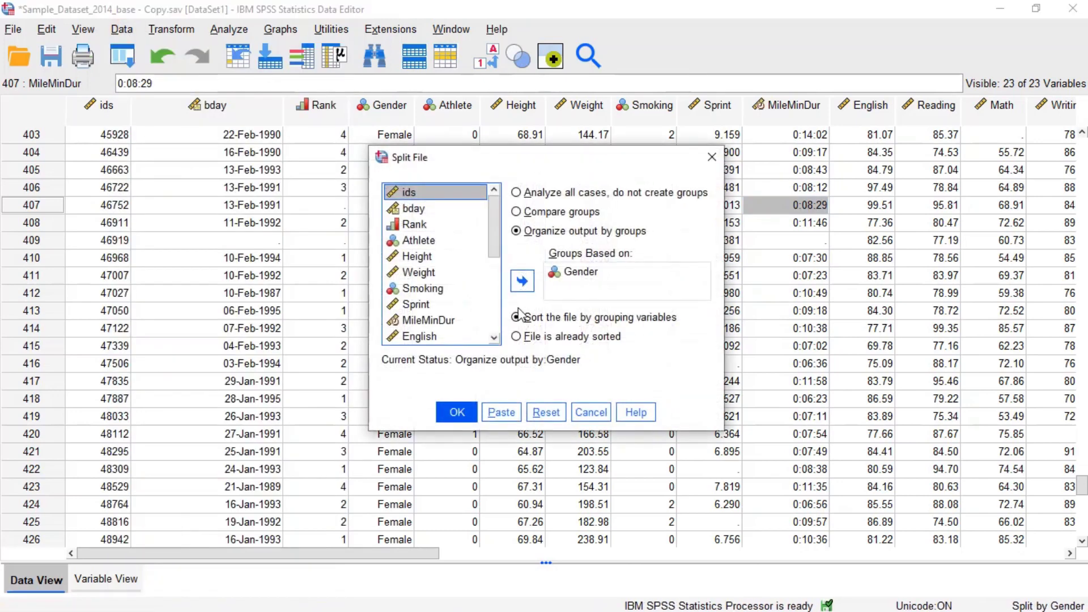
left_click(515, 193)
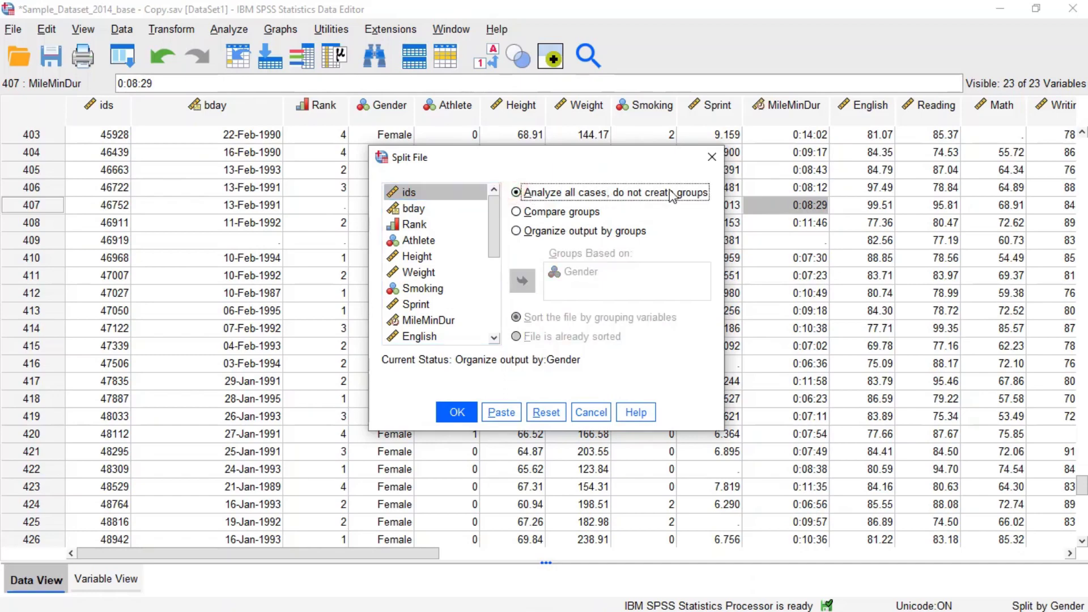
left_click(457, 413)
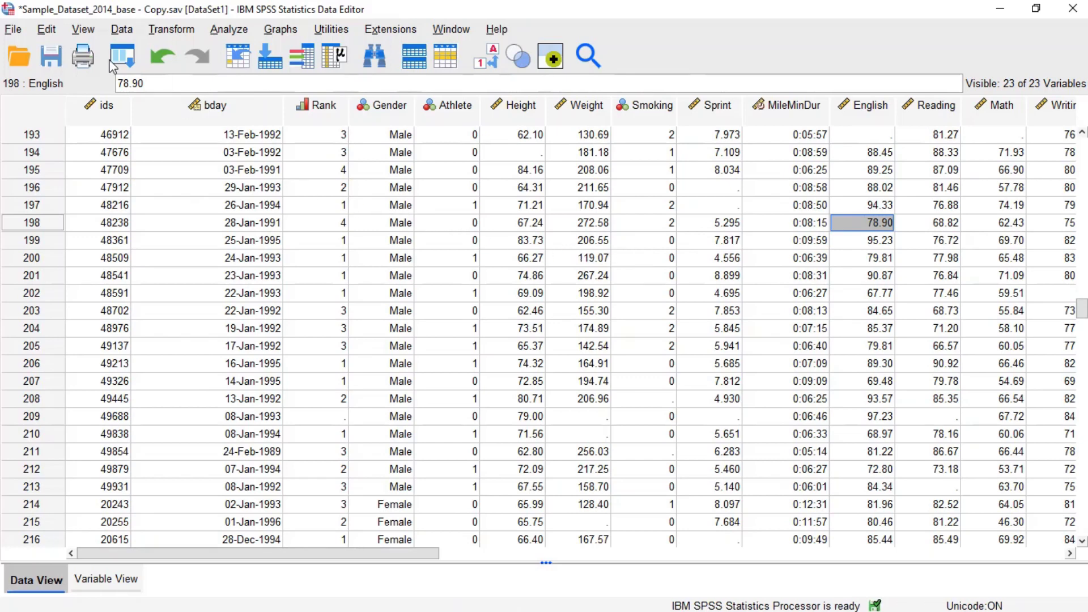
- Set Split File to 'Compare groups' with Gender as the grouping variable, then return to the data grid
left_click(121, 30)
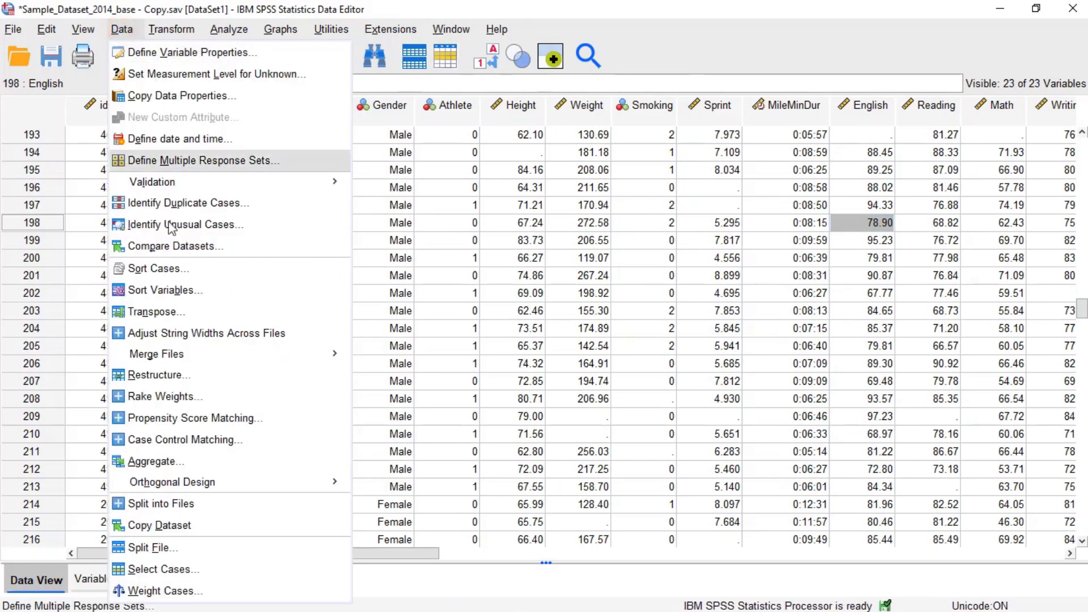
left_click(162, 546)
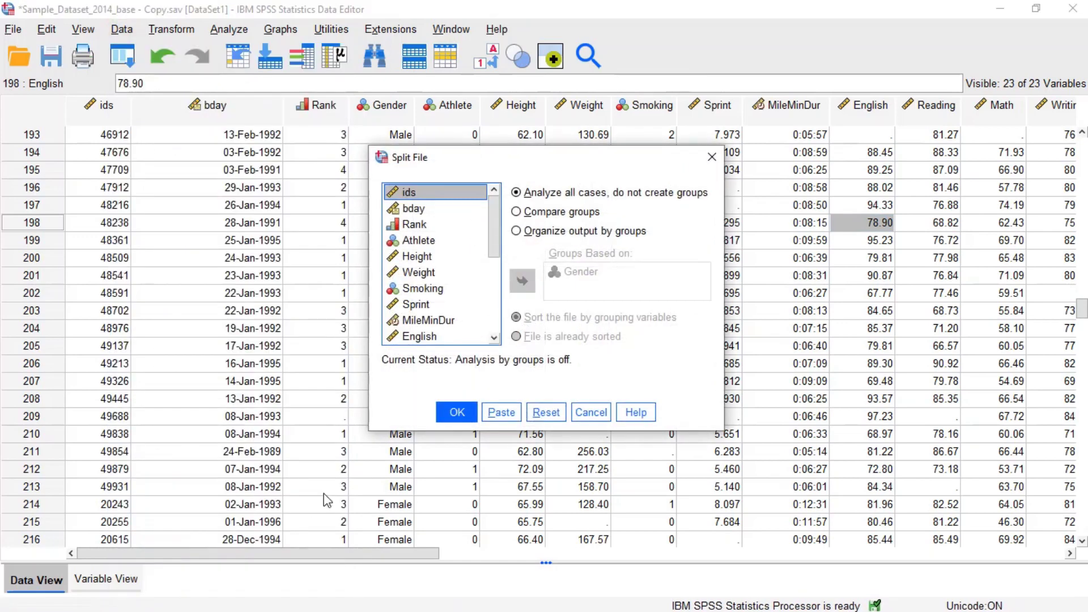
left_click(516, 212)
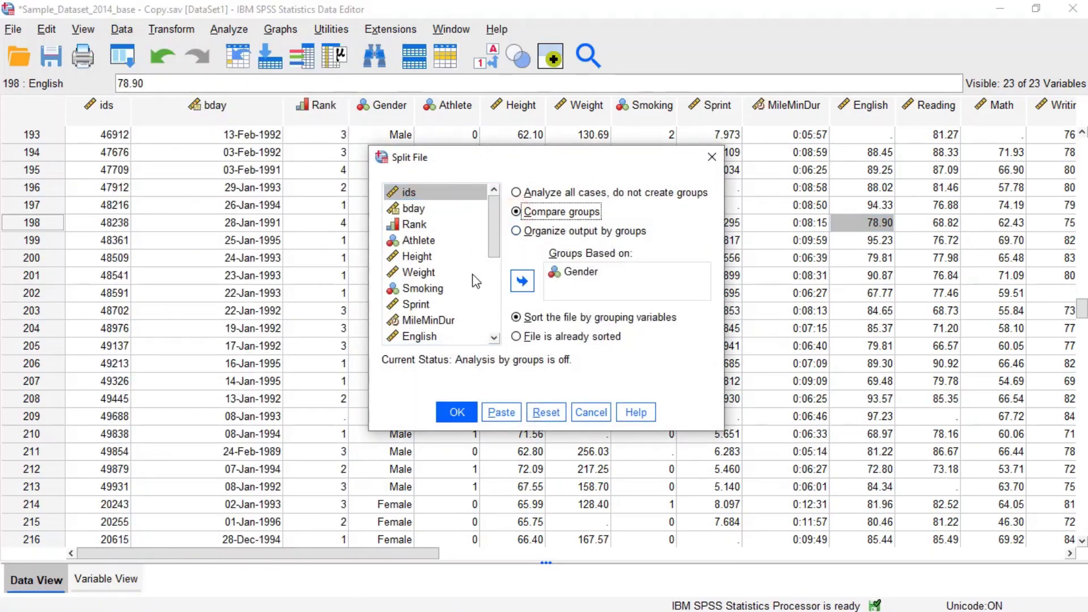
left_click(578, 272)
left_click(522, 281)
left_click(414, 242)
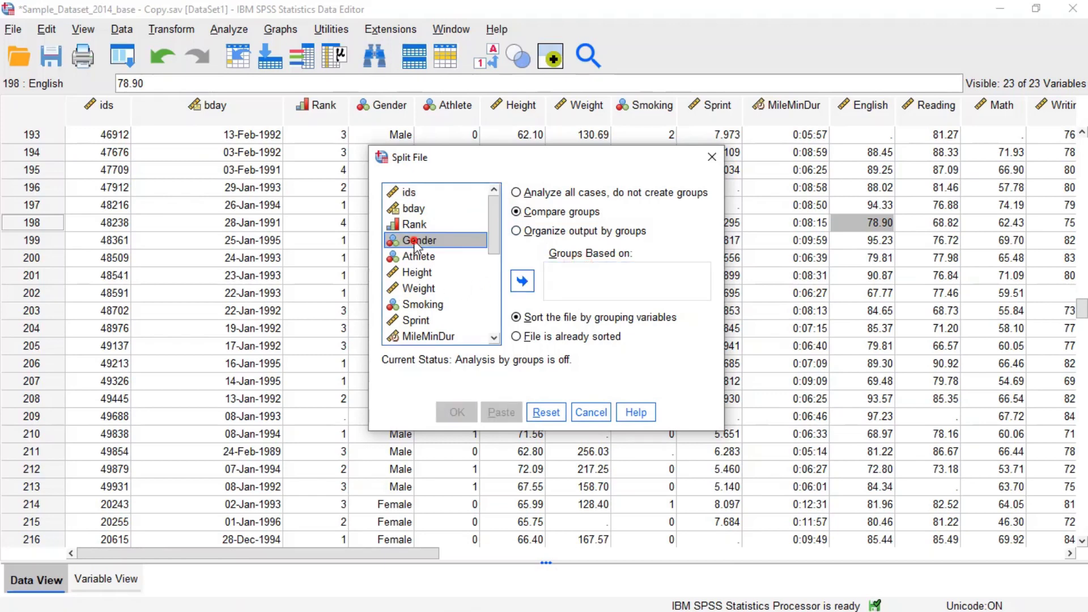
double_click(414, 242)
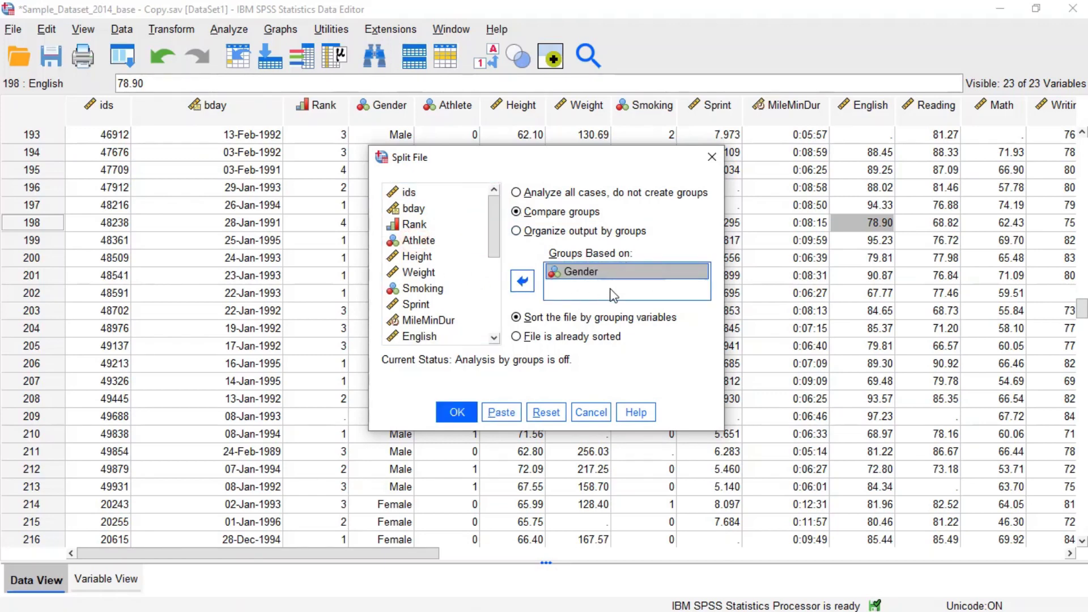
left_click(452, 412)
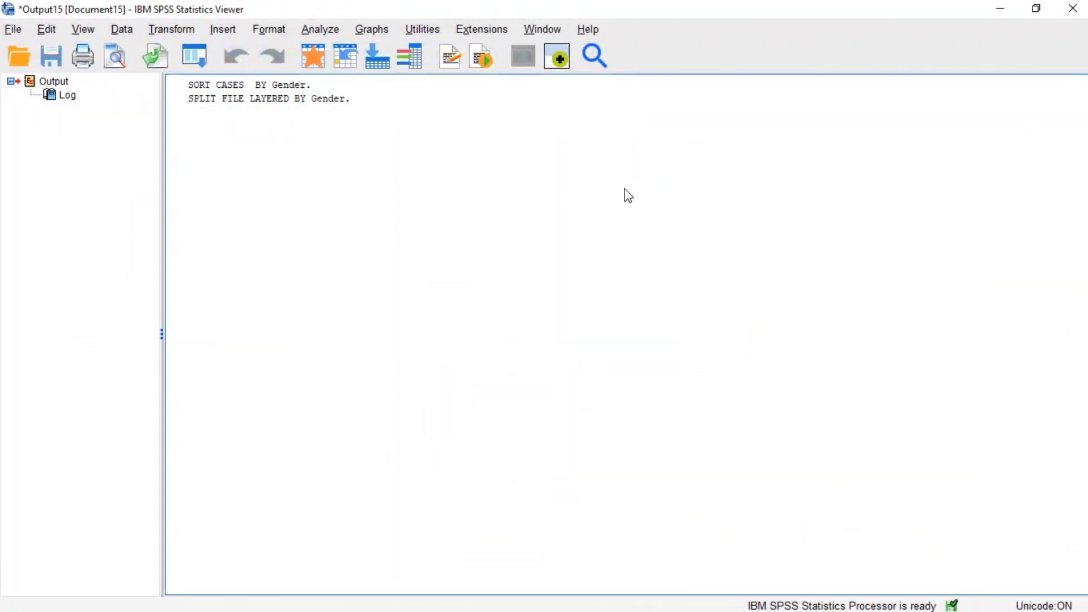
key("alt+Tab")
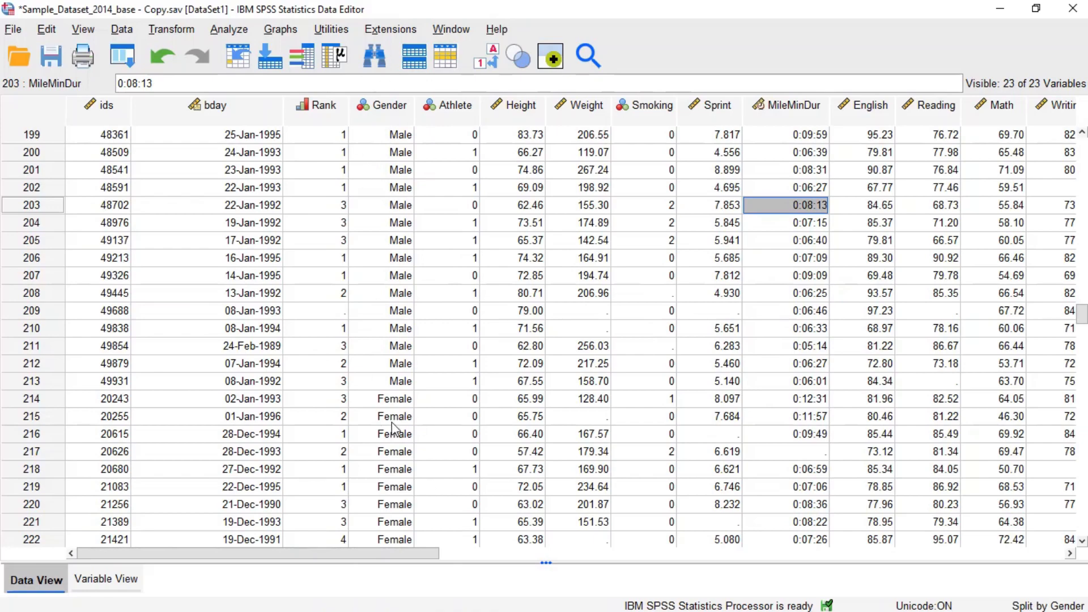
- Run Descriptive Statistics > Frequencies on Height for one combined Male/Female table
scroll(413, 400, "down", 3)
scroll(406, 317, "up", 3)
left_click(229, 29)
mouse_move(294, 99)
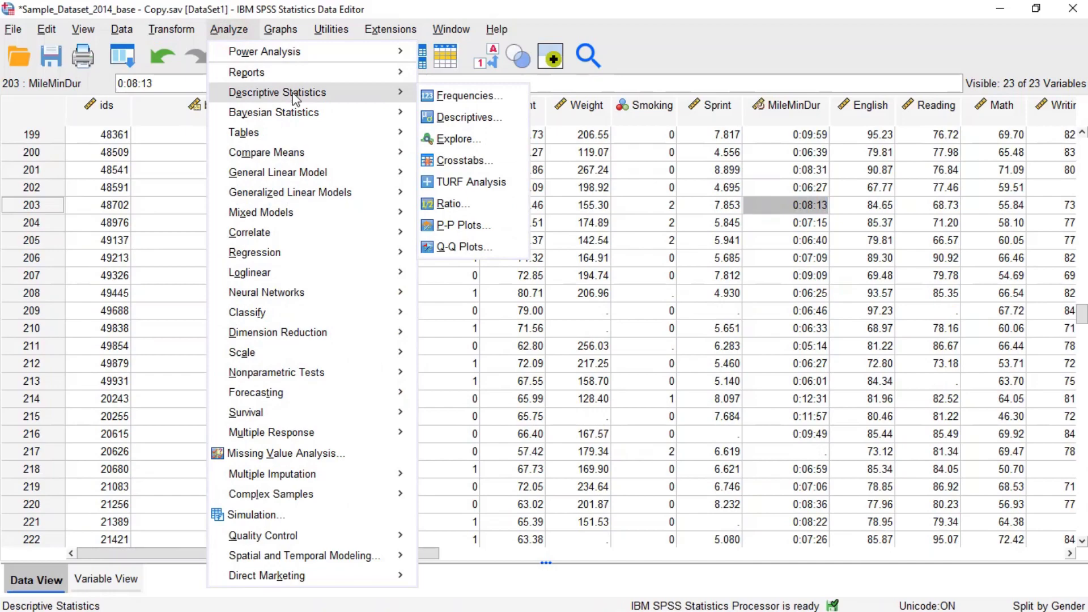
left_click(465, 96)
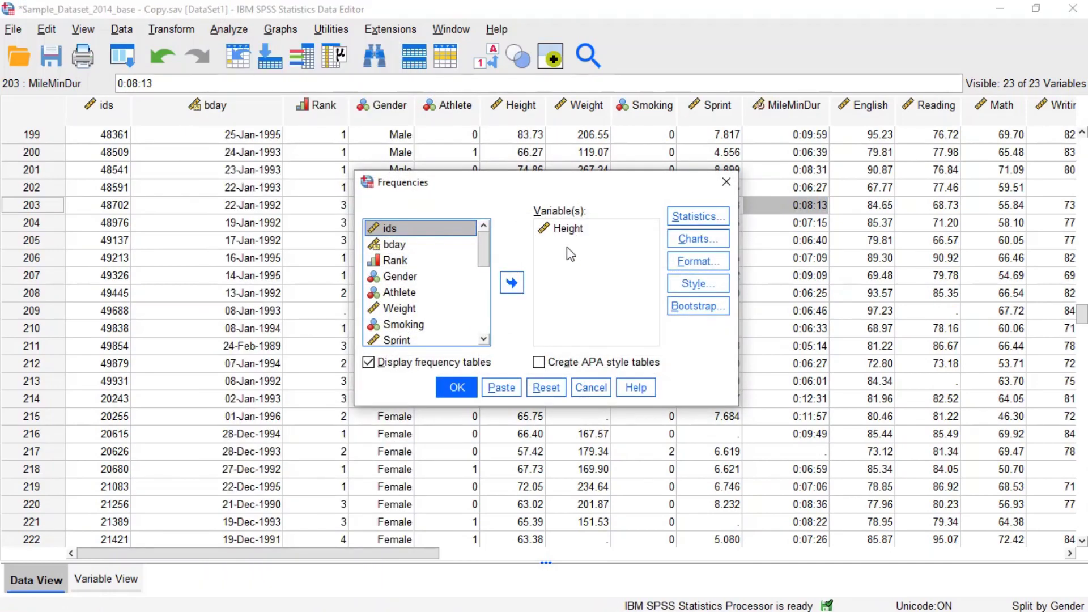
left_click(569, 229)
left_click(462, 387)
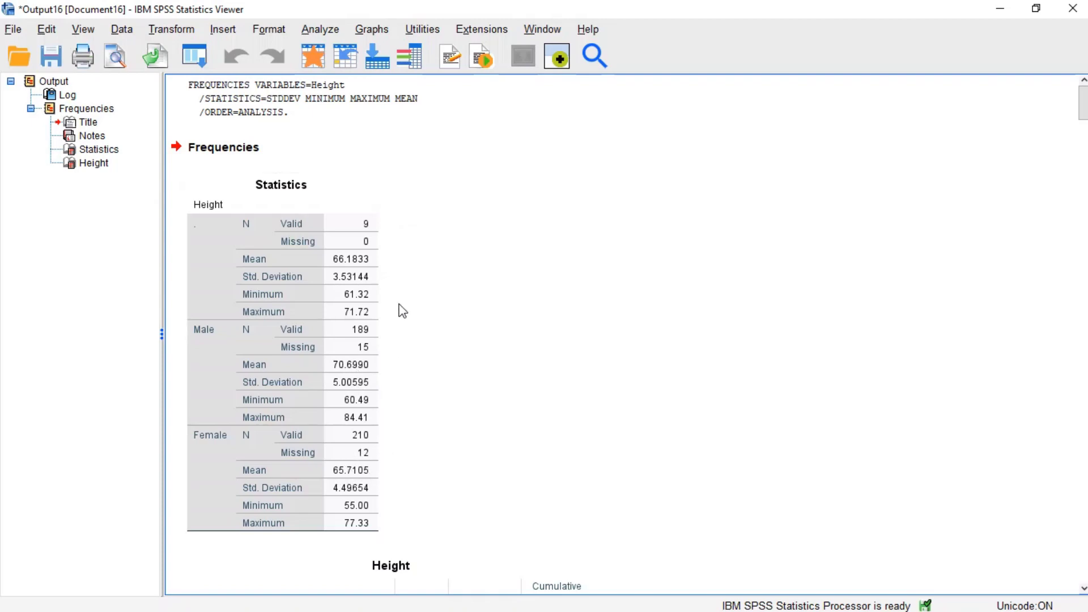
- Go back from the Output Viewer to the Sample_Dataset_2014_base - Copy.sav data grid
key("alt+Tab")
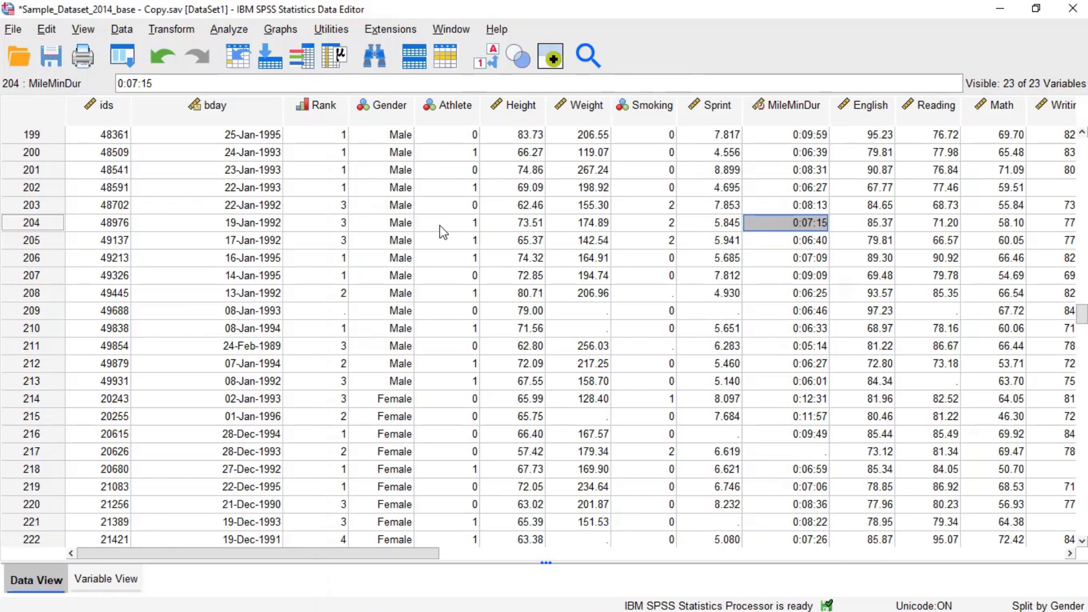
- Change the Gender split to 'Organize output by groups', check the logged commands, and return to the data
left_click(126, 30)
left_click(162, 547)
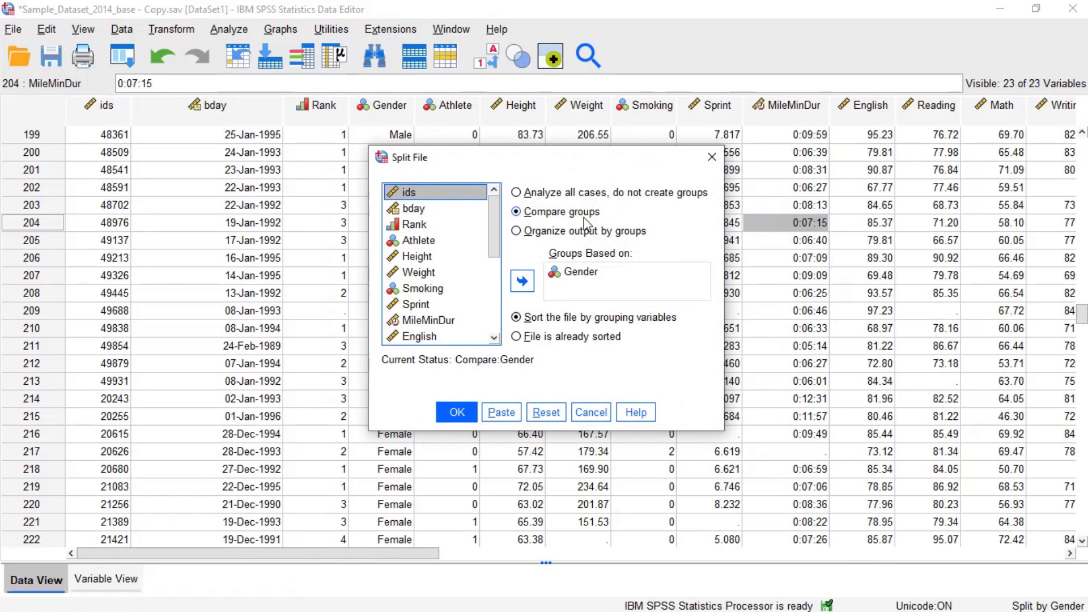
left_click(518, 231)
double_click(584, 273)
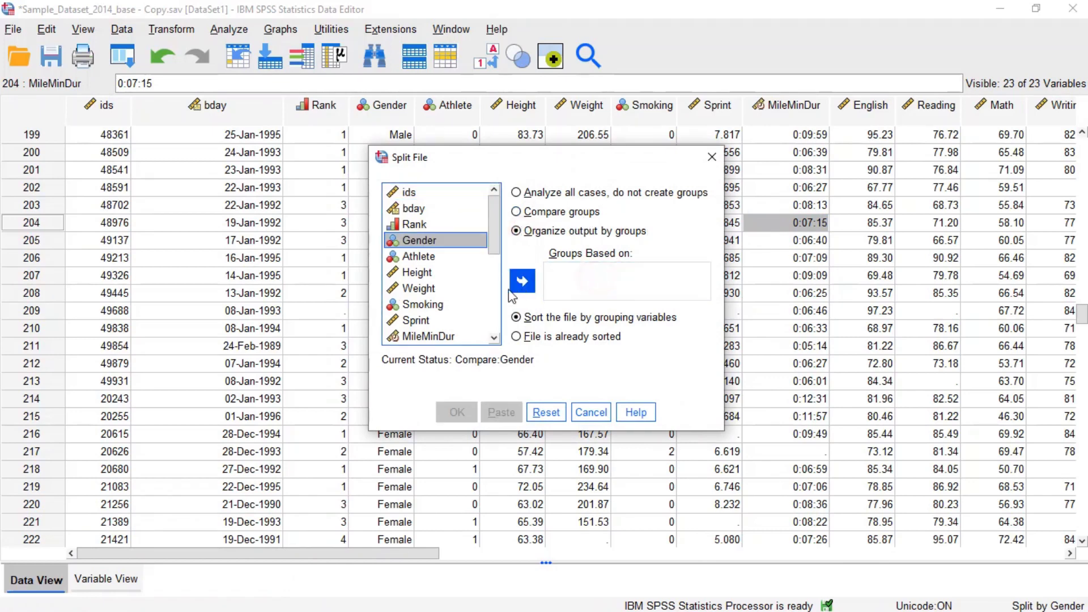
double_click(441, 240)
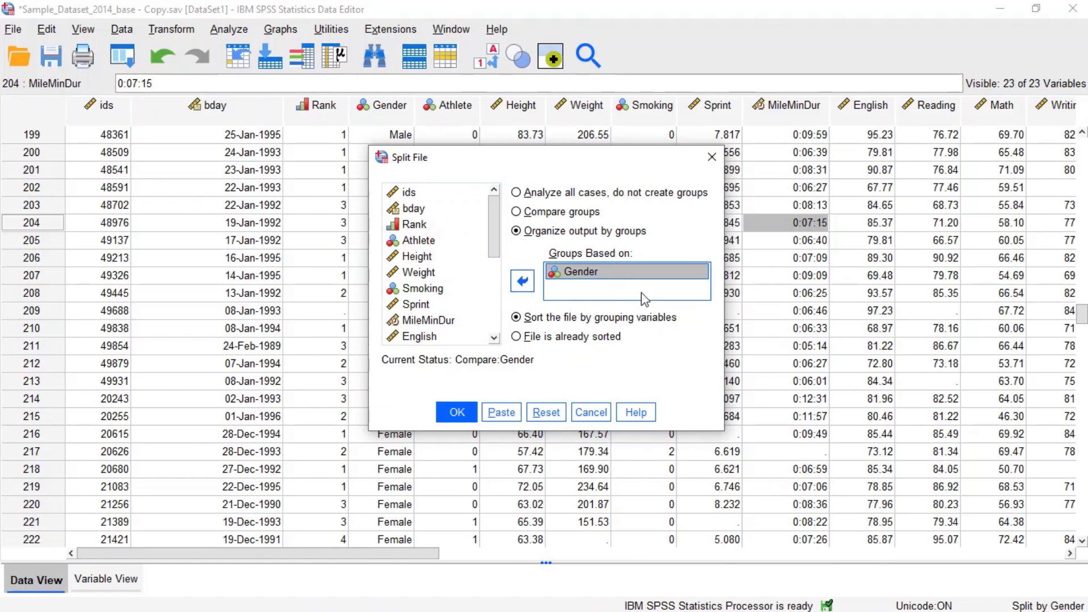
left_click(456, 413)
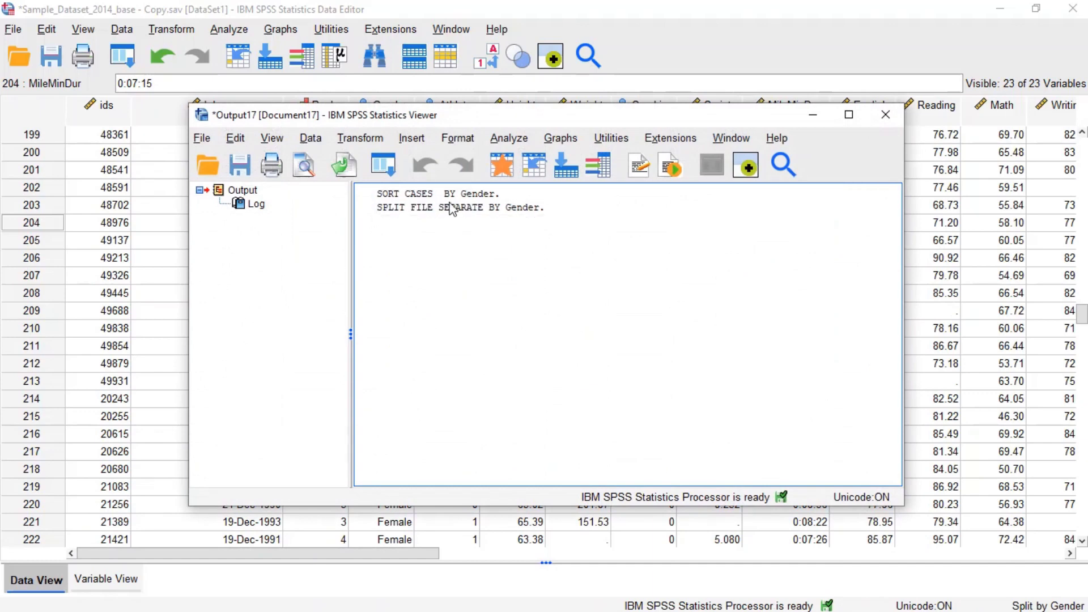
left_click(561, 278)
left_click(838, 192)
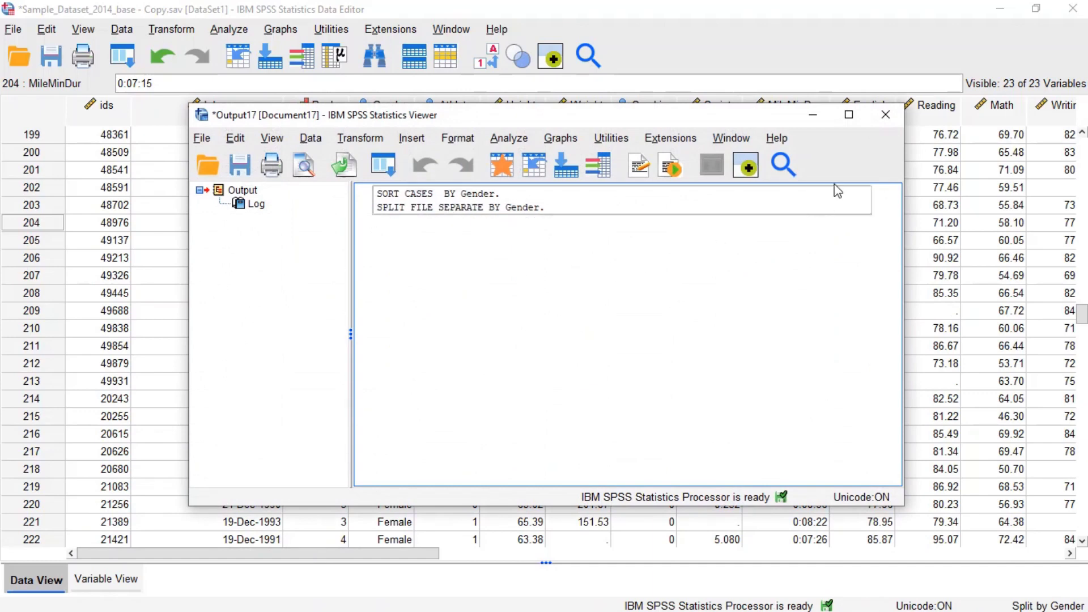
key("alt+Tab")
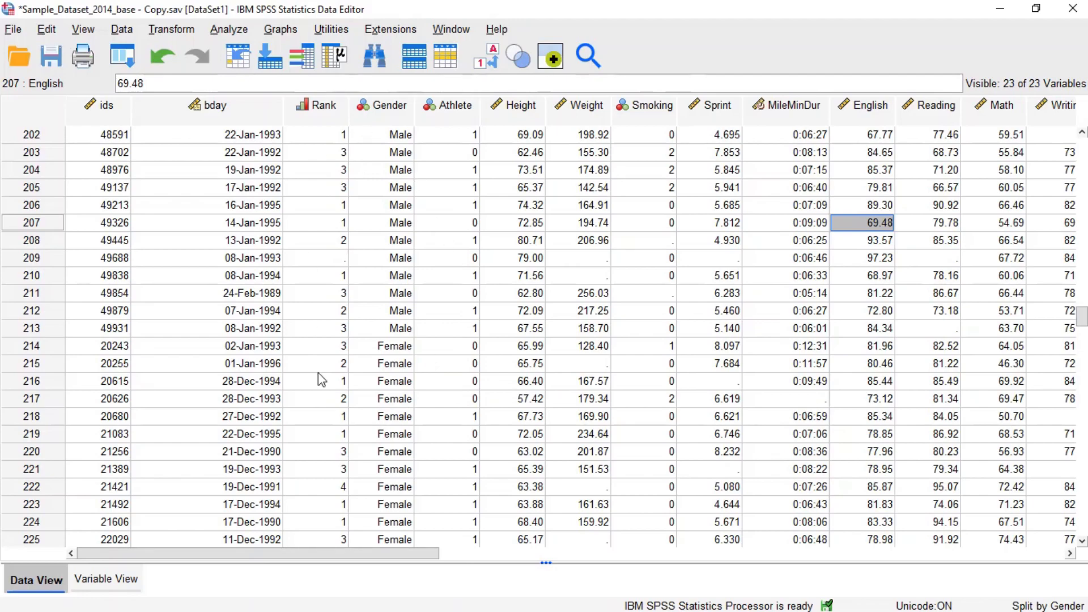
- Rerun Frequencies on Height, producing separate Male and Female statistics tables
scroll(401, 420, "down", 12)
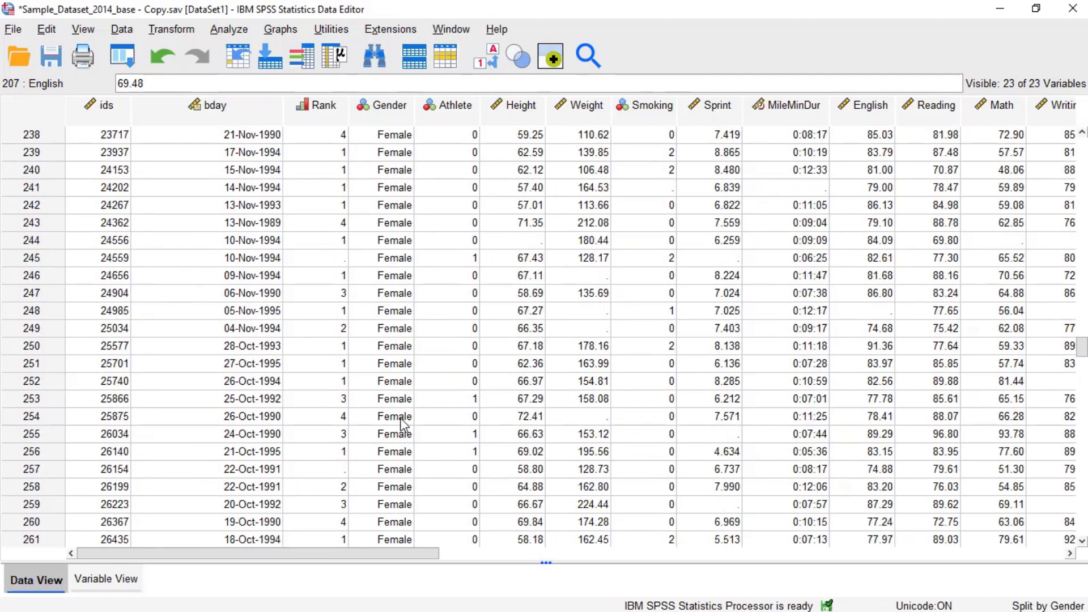
scroll(392, 391, "up", 8)
scroll(385, 359, "up", 10)
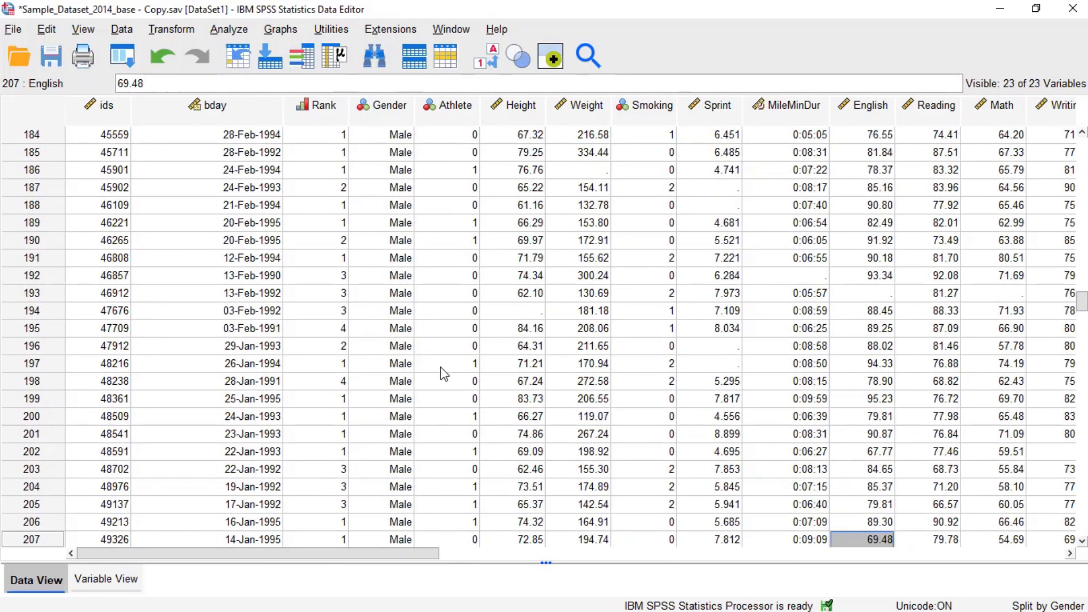
left_click(229, 29)
mouse_move(369, 93)
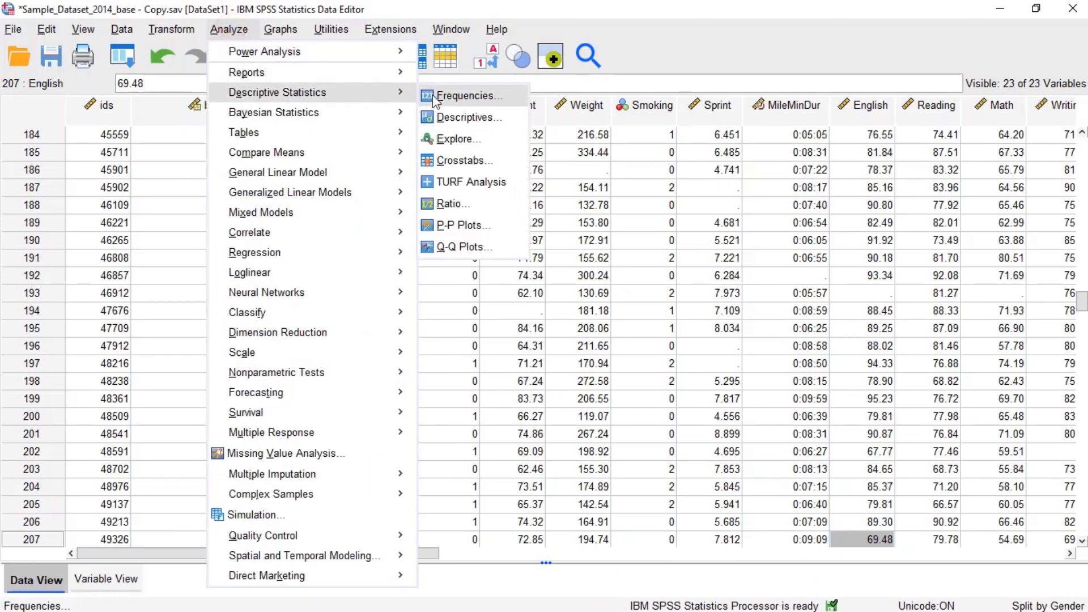
left_click(435, 97)
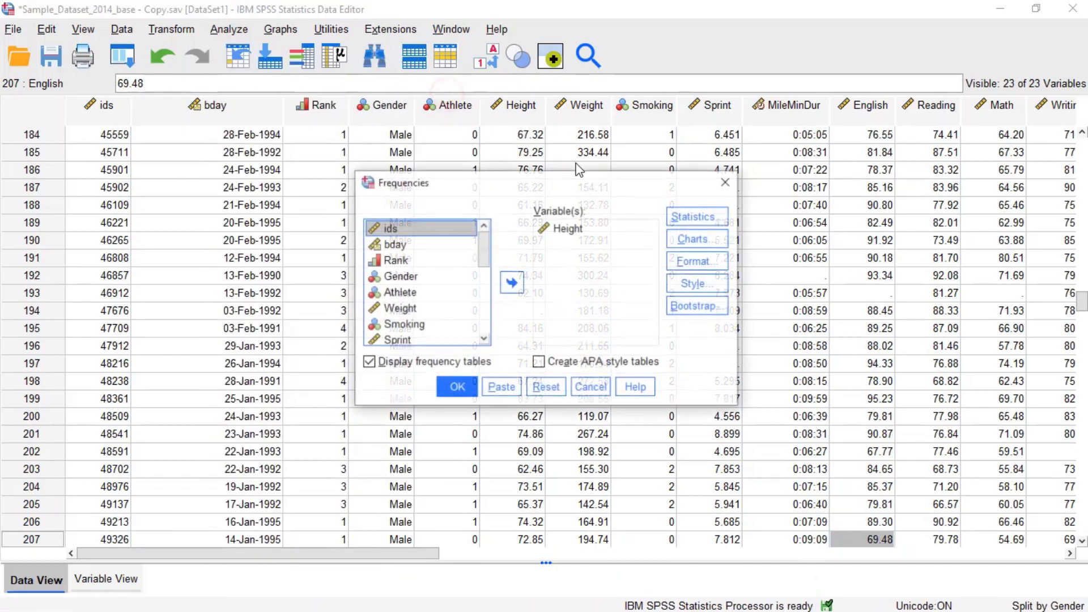
left_click(457, 389)
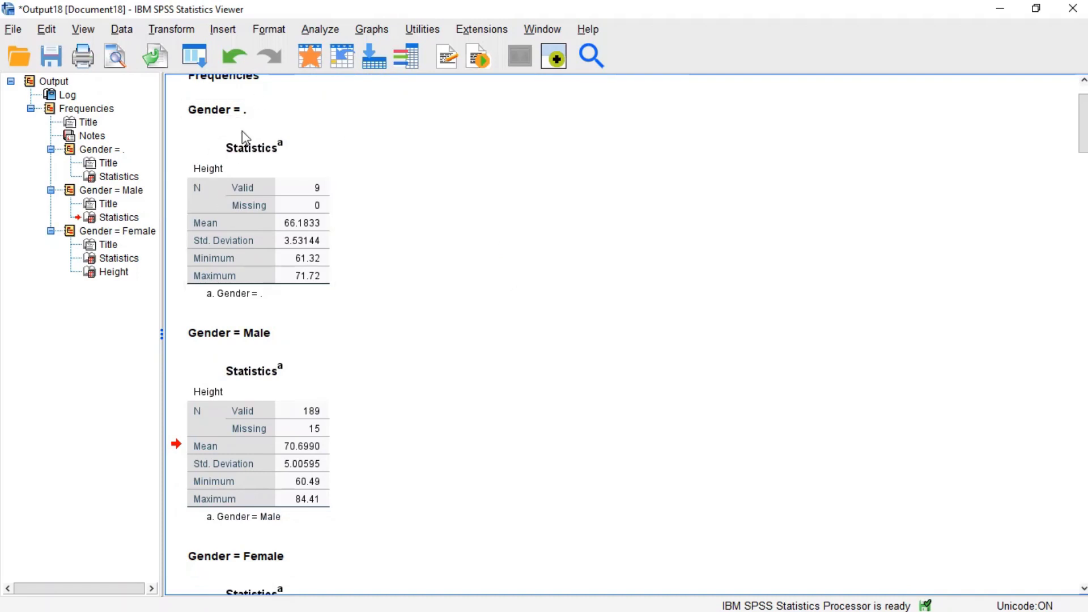
scroll(243, 131, "down", 1)
scroll(309, 333, "down", 3)
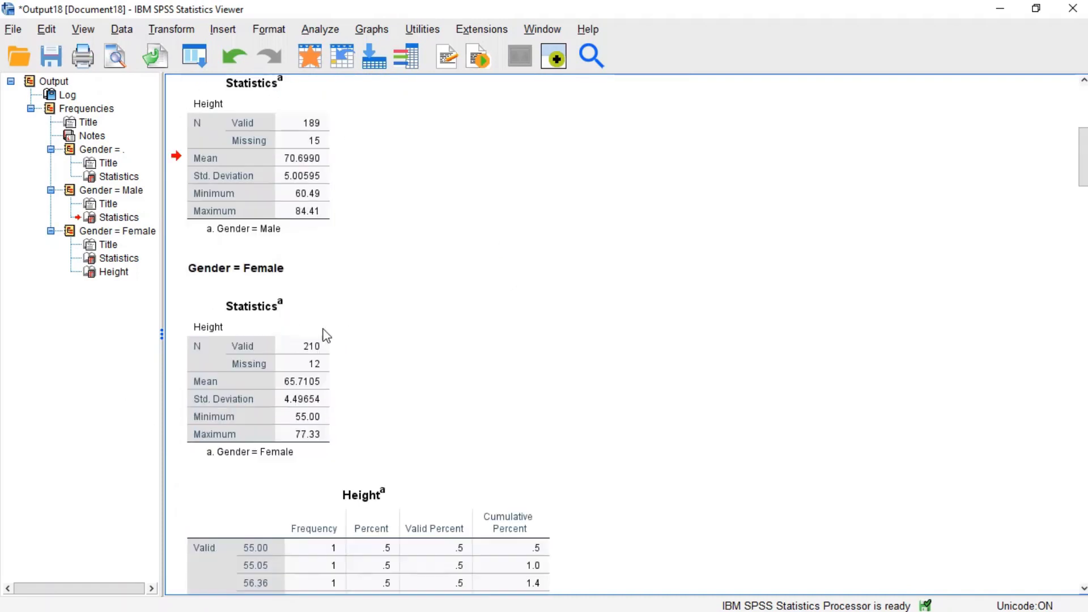
scroll(398, 315, "up", 4)
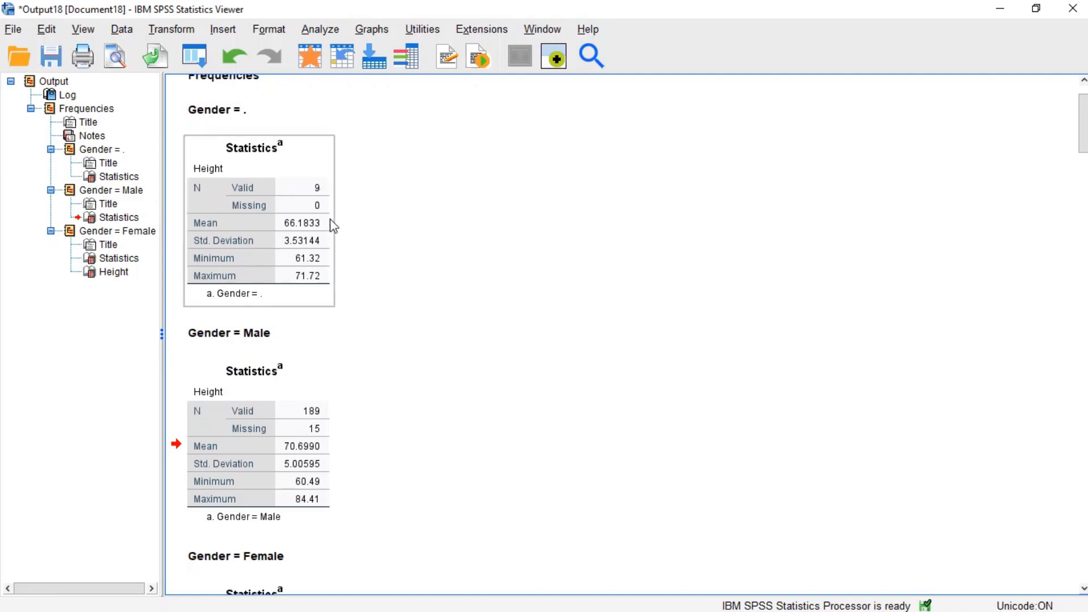
scroll(382, 233, "down", 3)
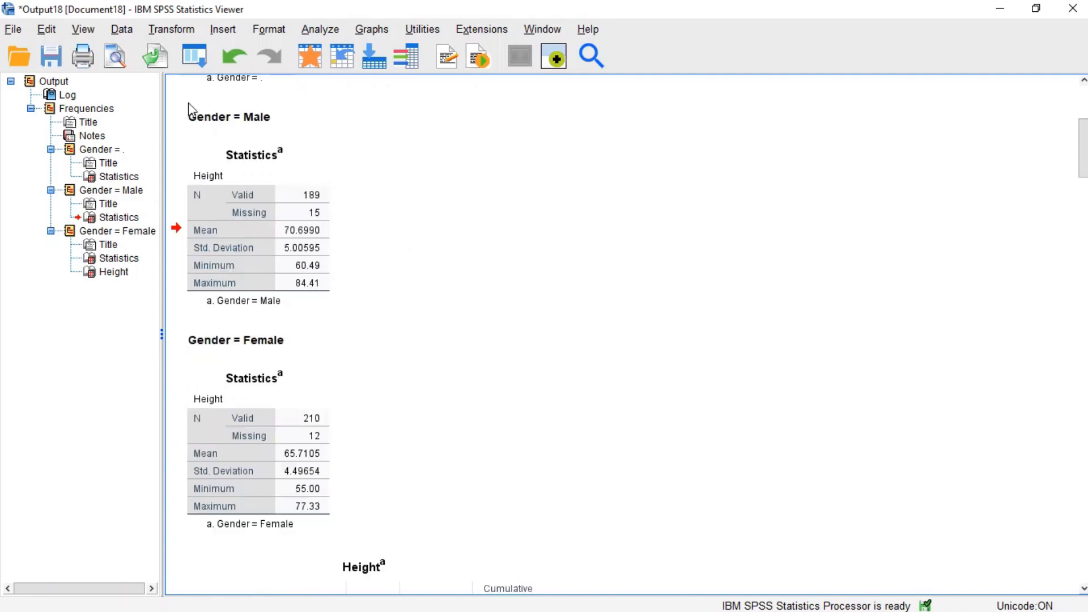
left_click(250, 226)
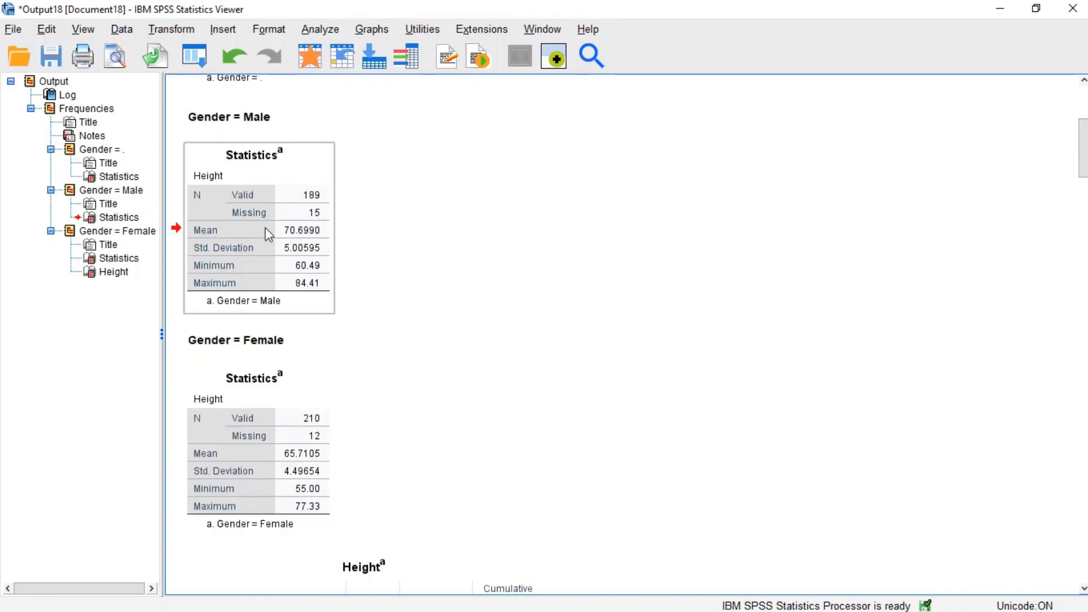
left_click_drag(268, 233, 289, 168)
scroll(383, 232, "down", 1)
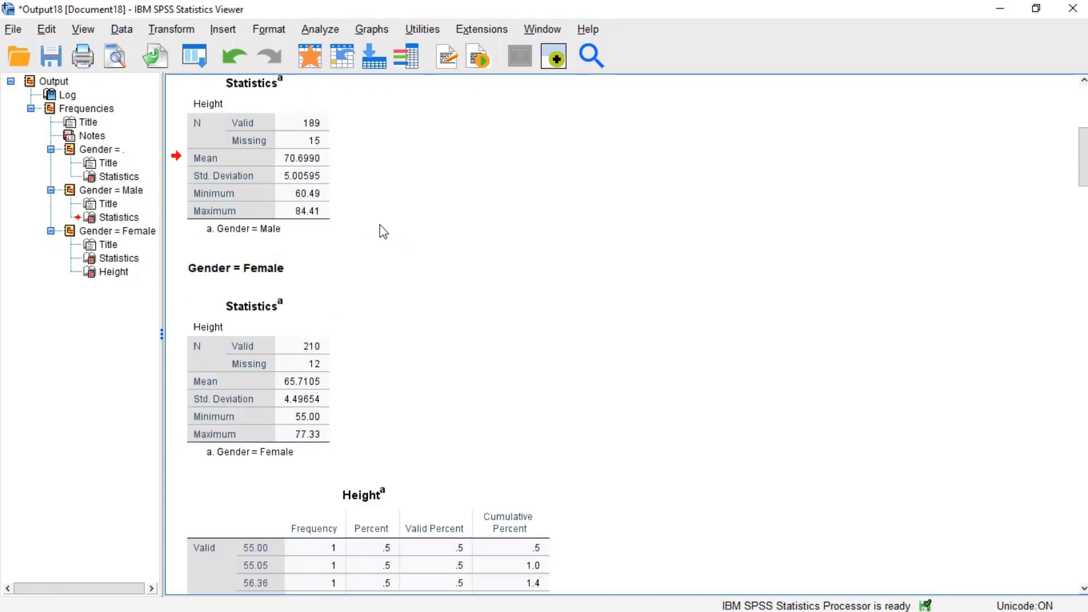